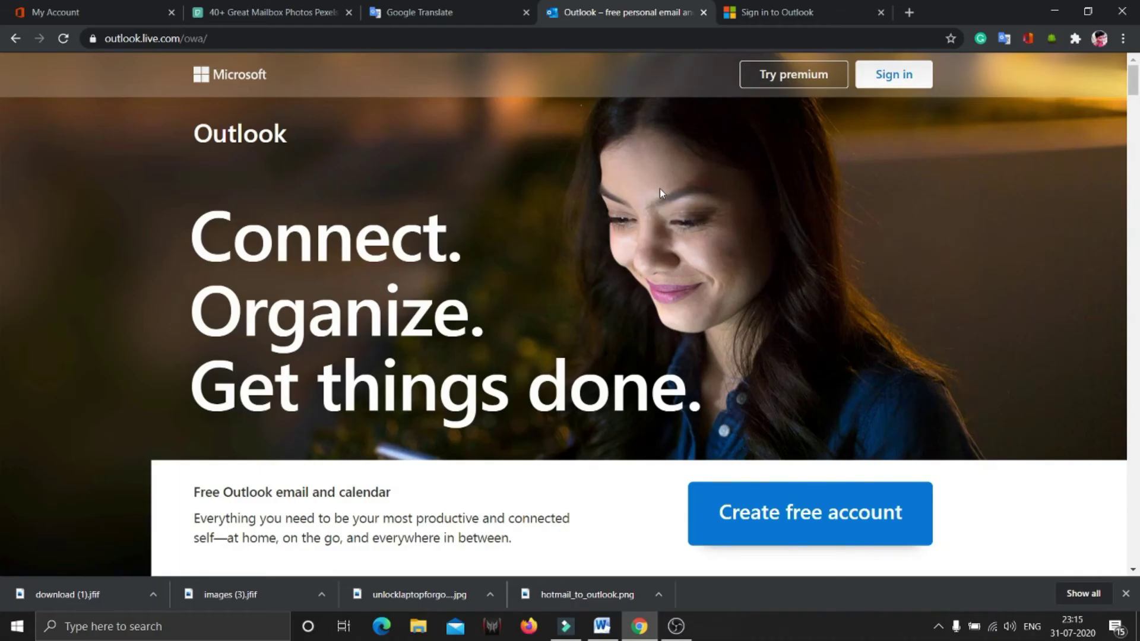
pyautogui.scroll(-3, 661, 188)
pyautogui.scroll(-13, 660, 188)
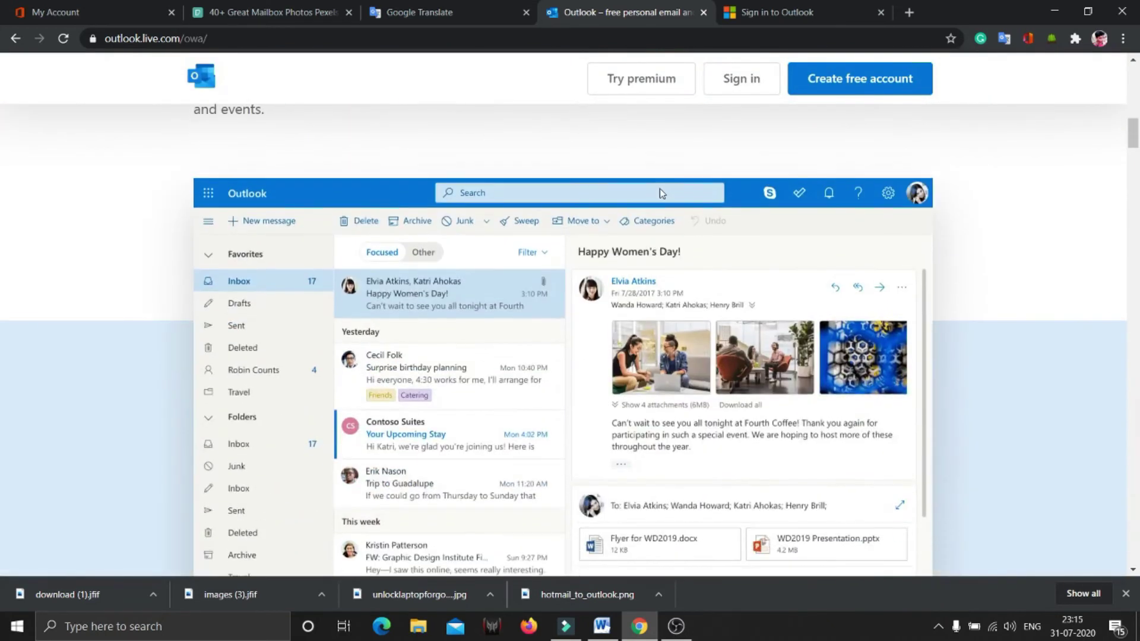
pyautogui.scroll(-6, 660, 188)
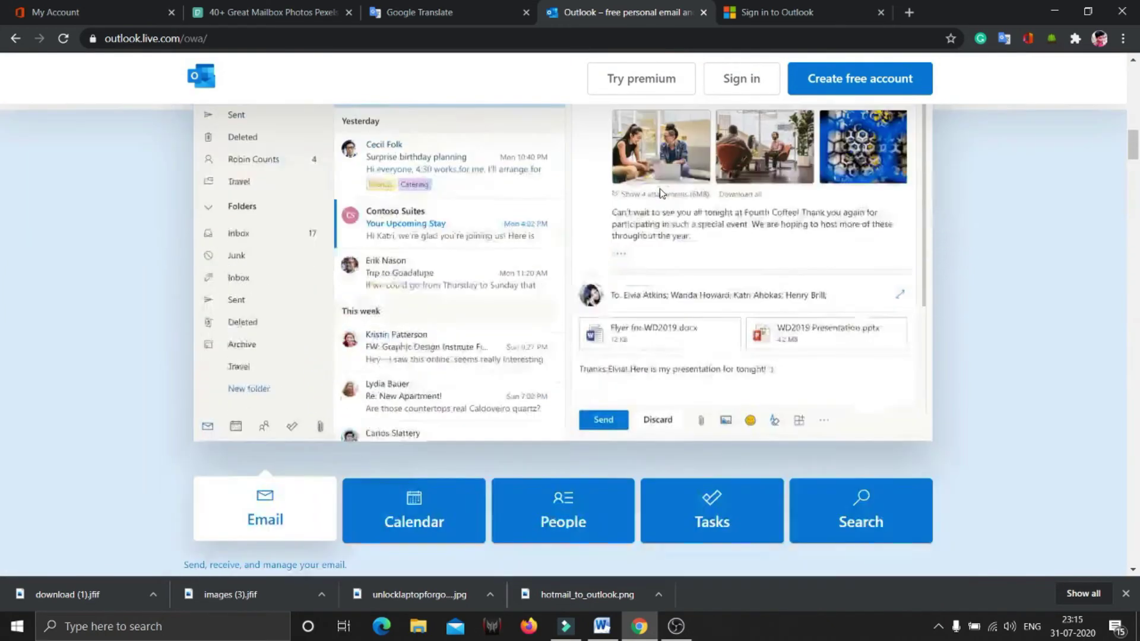
pyautogui.scroll(-5, 660, 188)
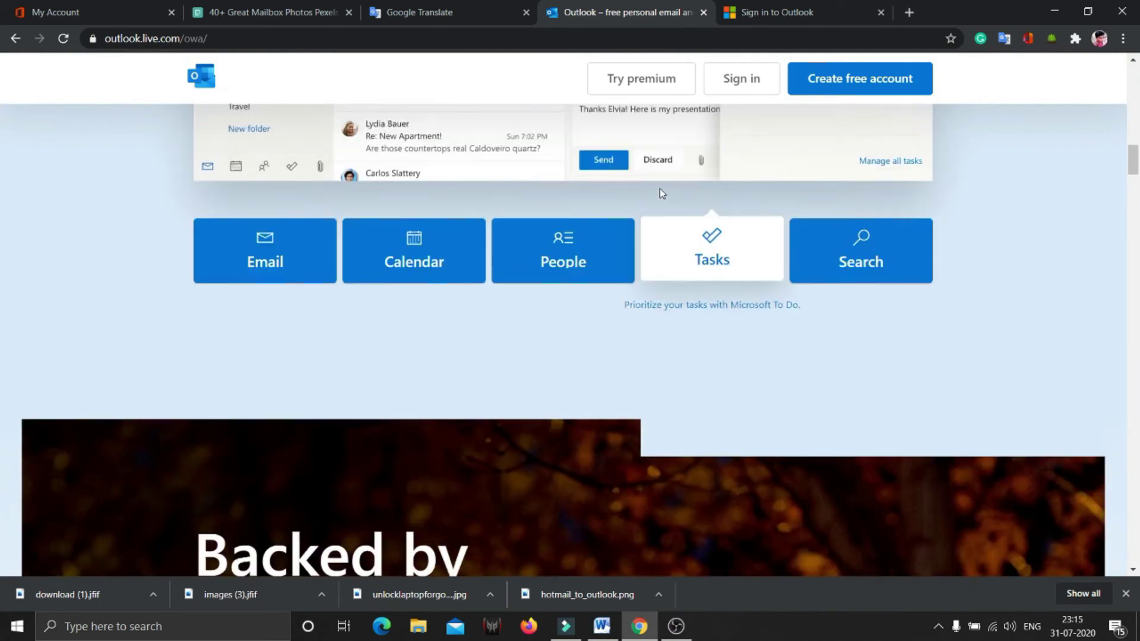
pyautogui.scroll(-9, 661, 187)
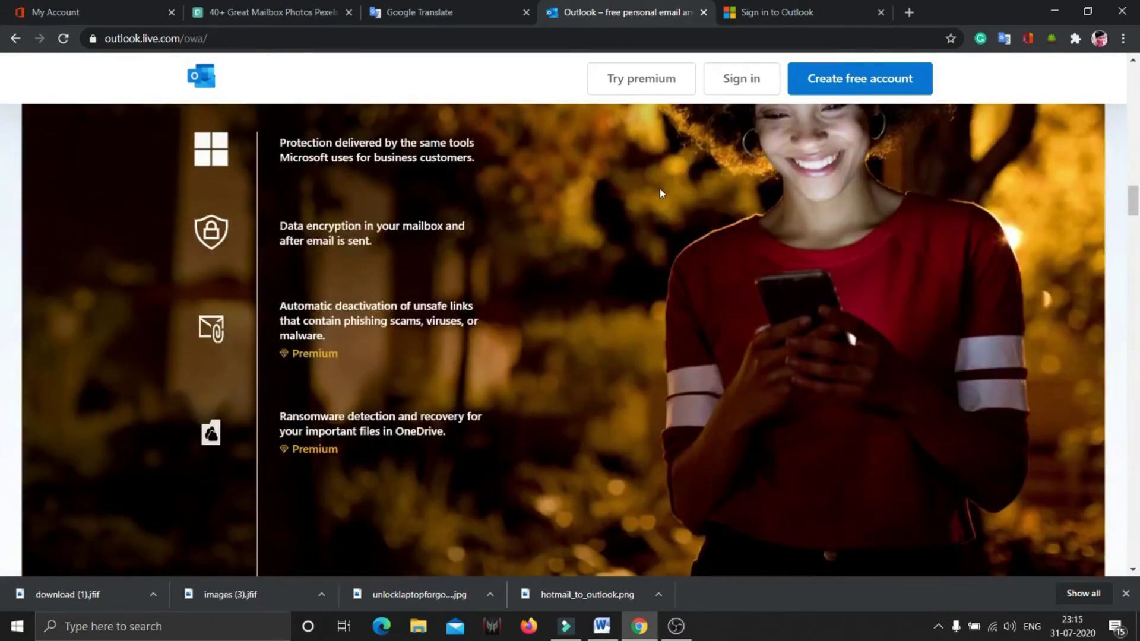
pyautogui.scroll(-10, 660, 188)
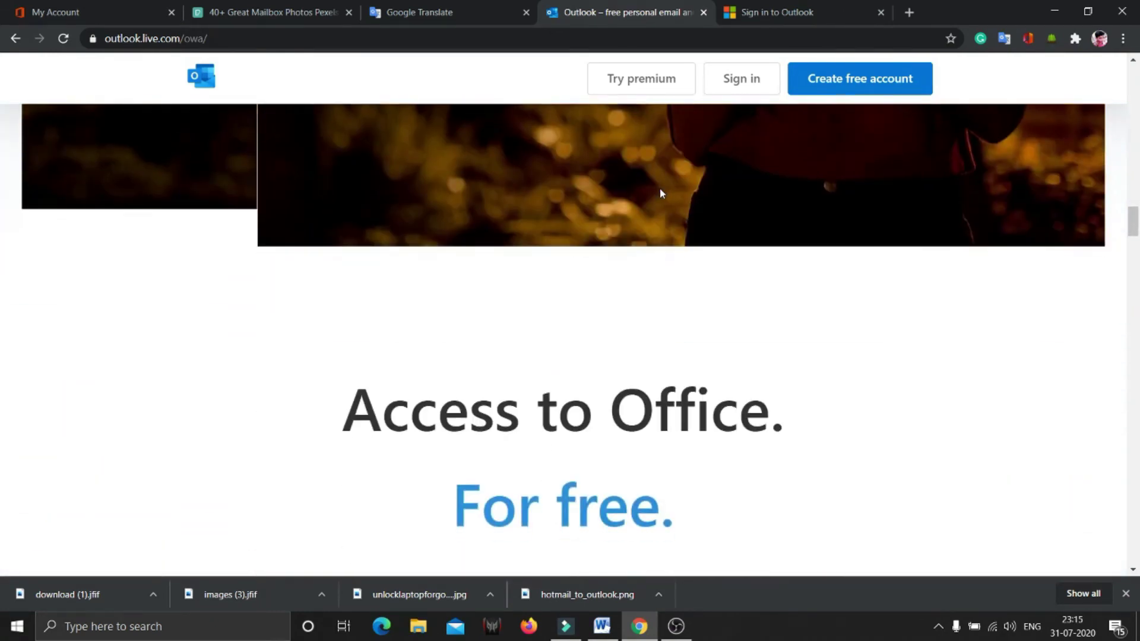
pyautogui.scroll(-5, 661, 190)
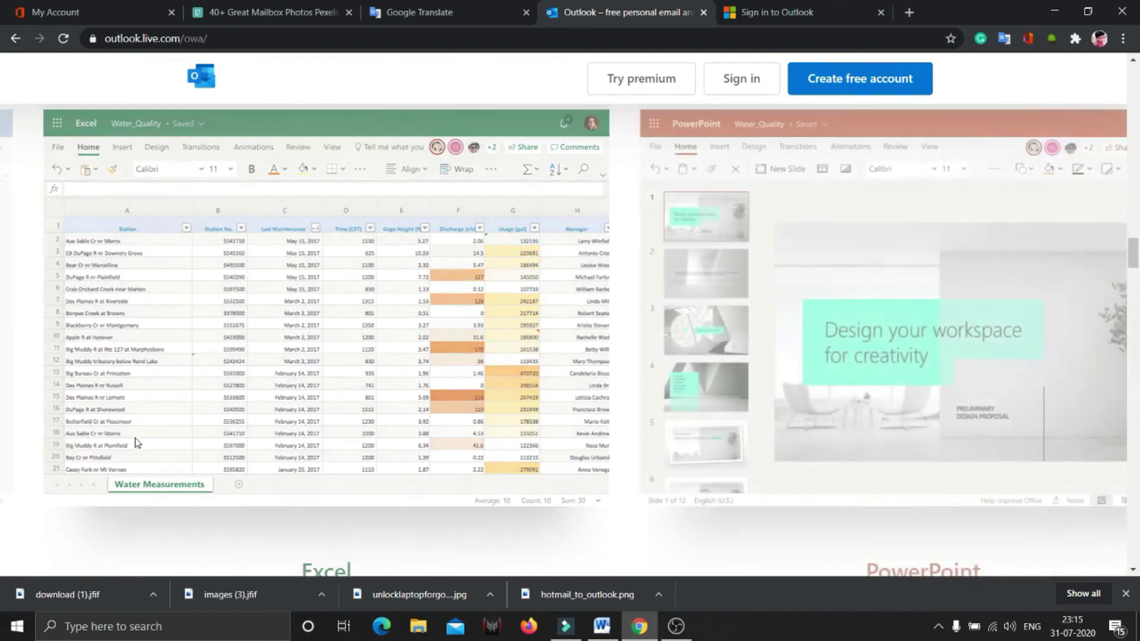
pyautogui.scroll(-8, 491, 415)
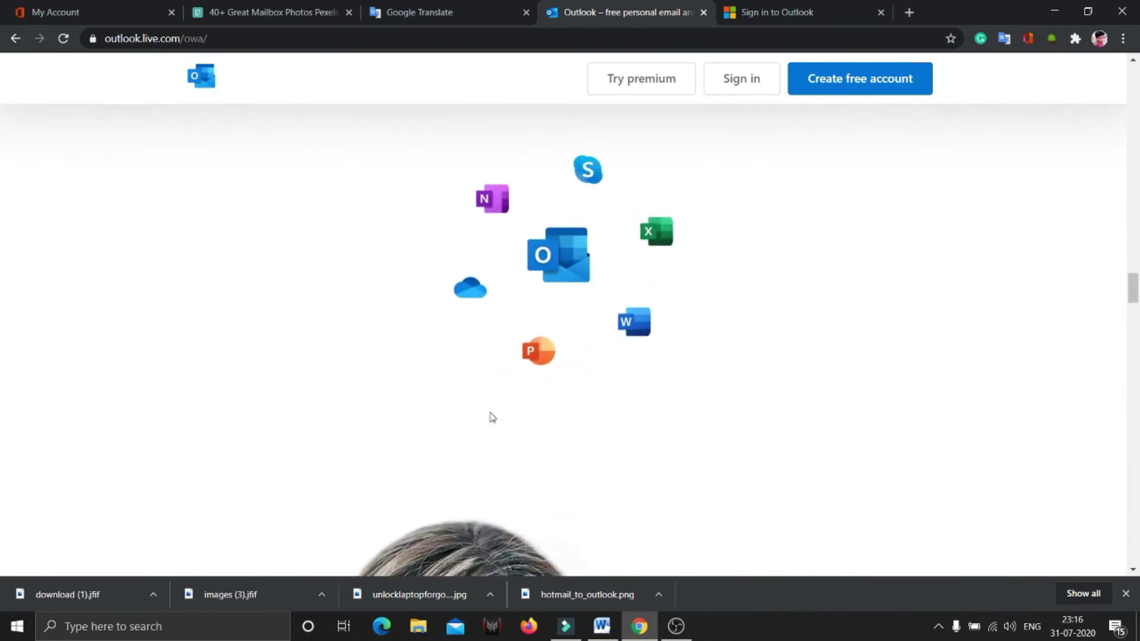
pyautogui.scroll(-3, 491, 416)
pyautogui.scroll(-5, 491, 416)
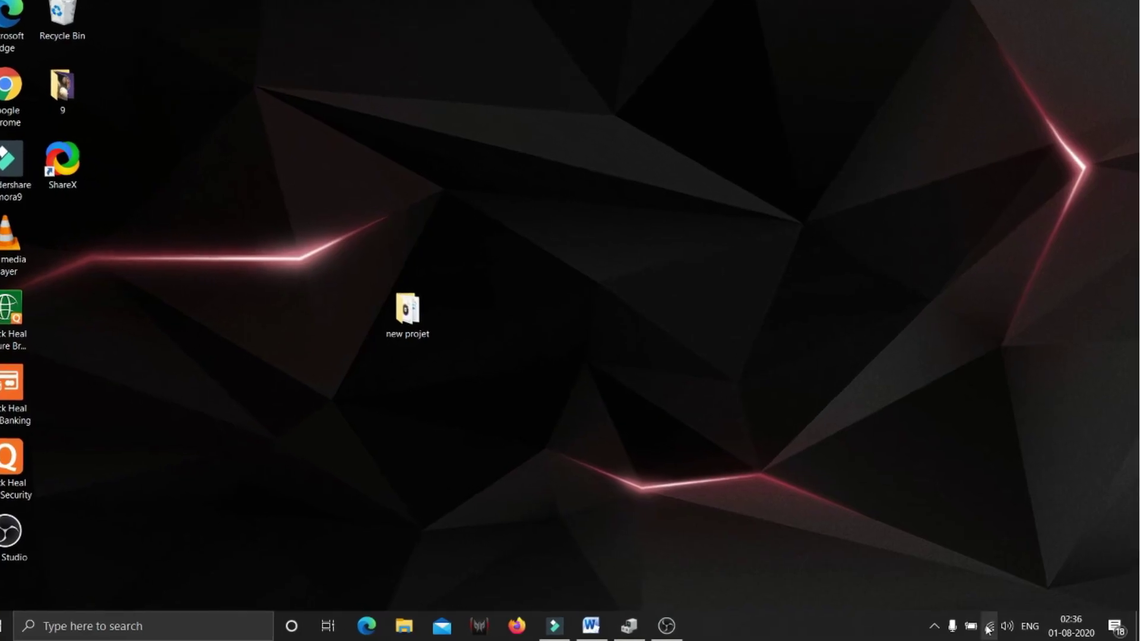
pyautogui.click(989, 627)
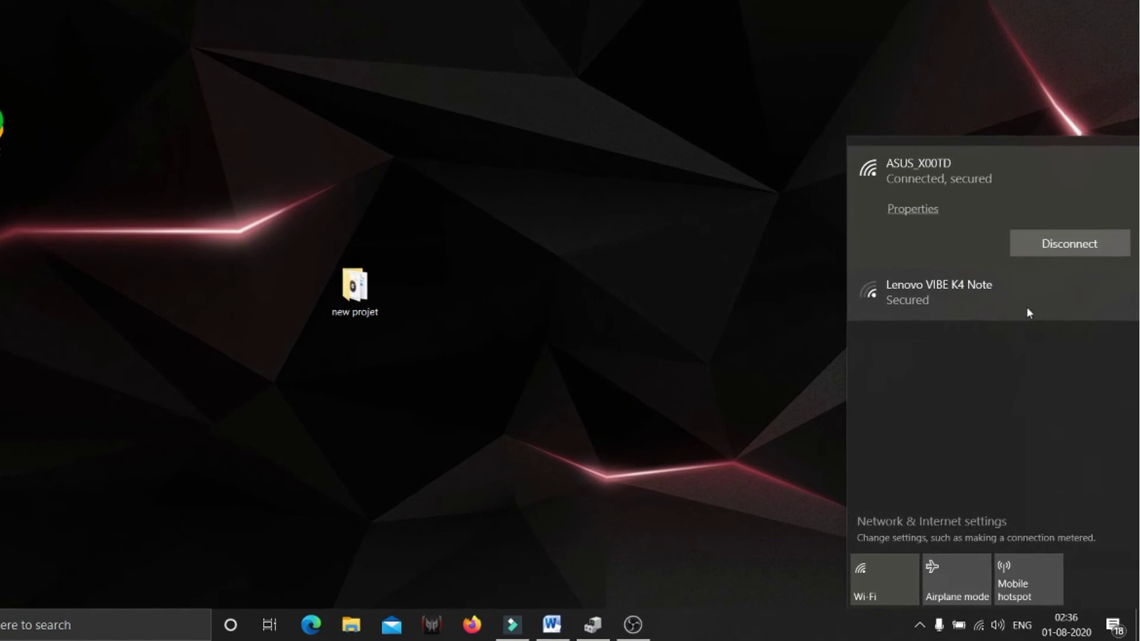
# - Toggle Wi-Fi off and back on, reconnect to ASUS_X00TD, and dismiss the network list
pyautogui.click(864, 579)
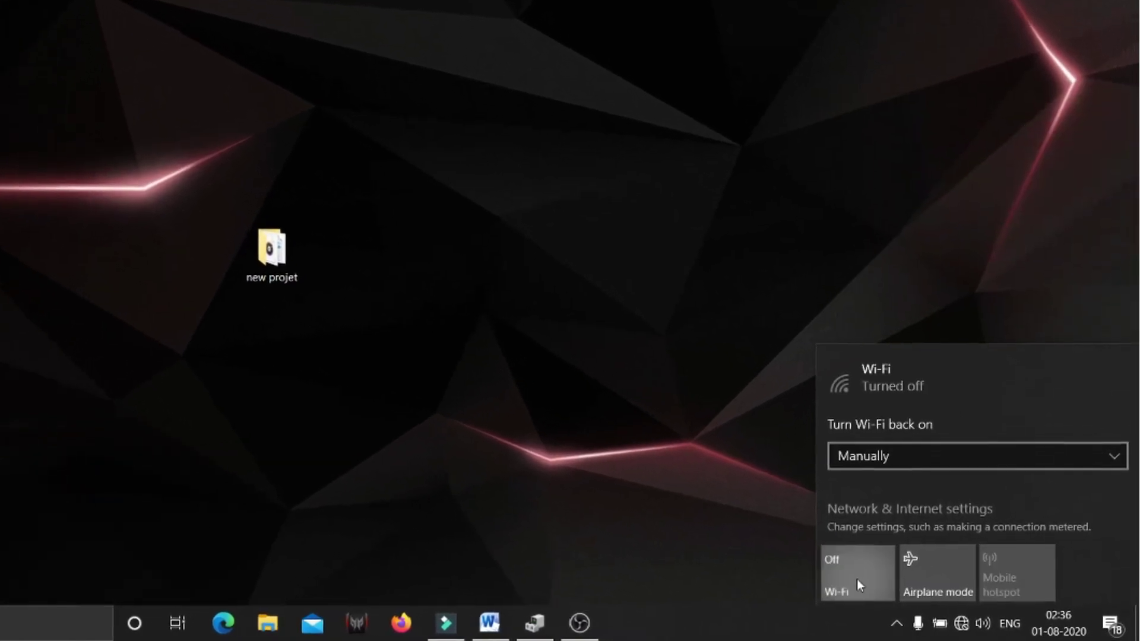
pyautogui.click(857, 579)
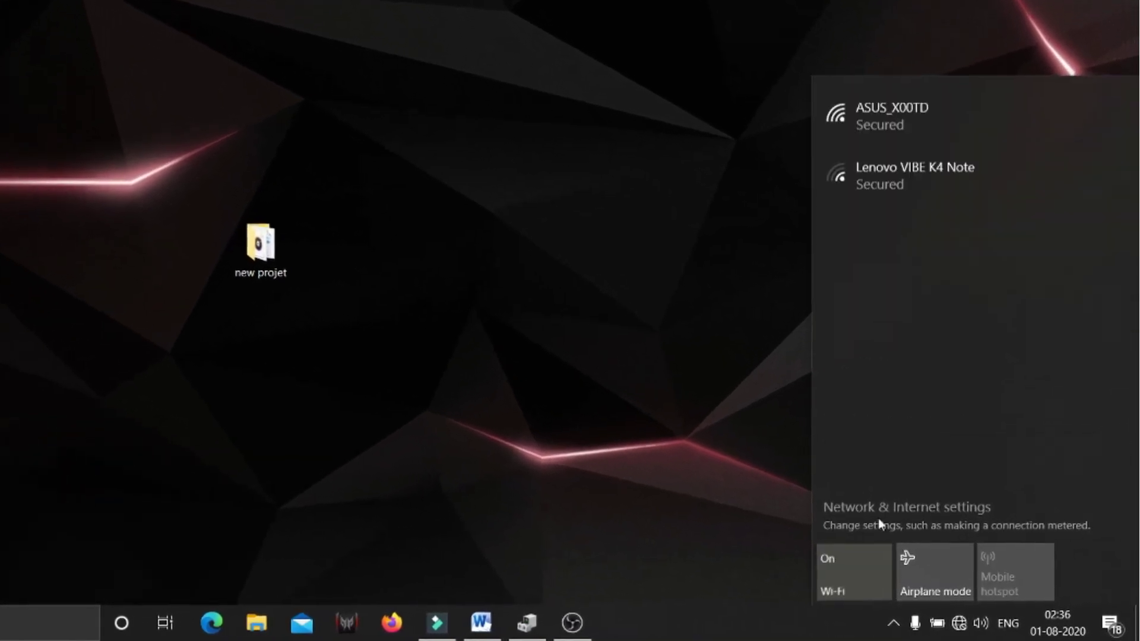
pyautogui.click(901, 98)
pyautogui.click(999, 156)
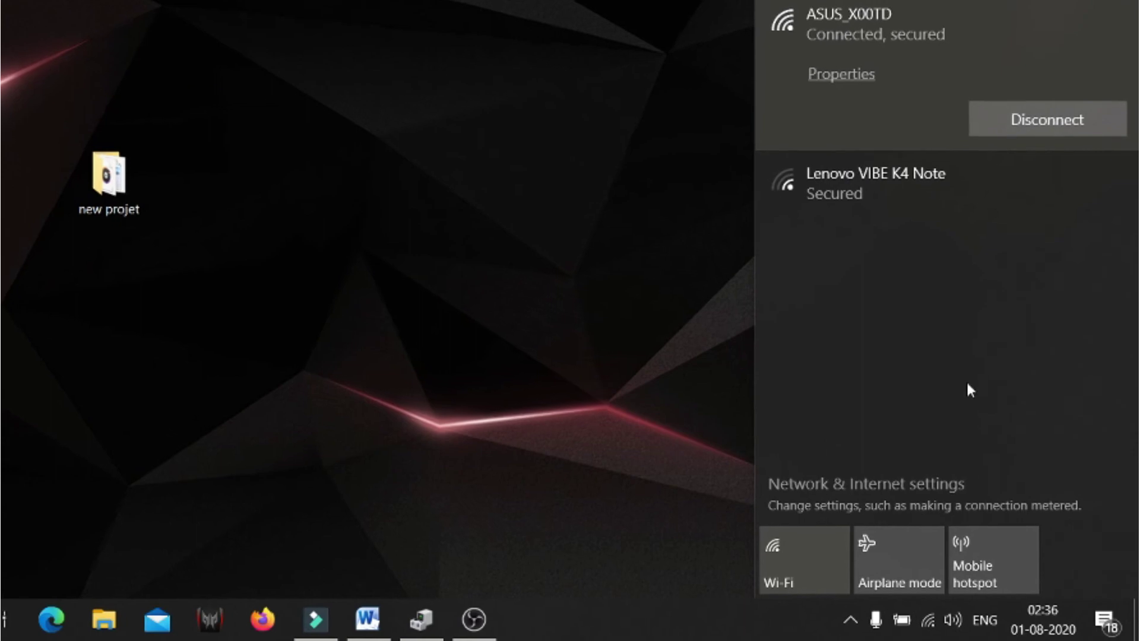
pyautogui.click(615, 510)
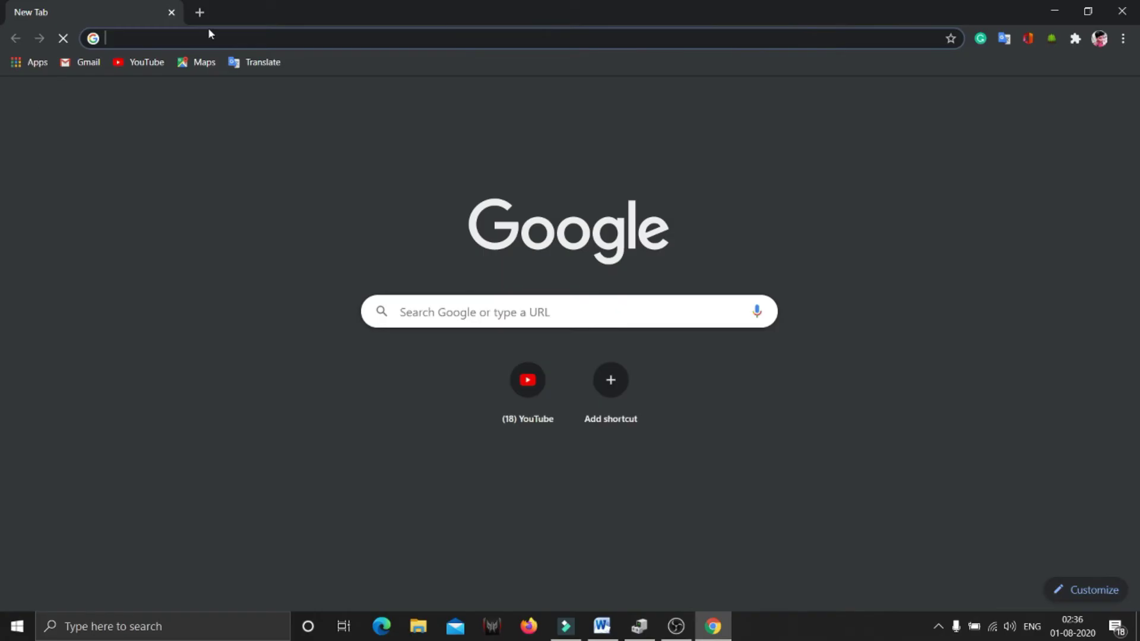
# - Search Google for 'outlook hotmail sign in' and open the first outlook.live.com result
pyautogui.write('ou')
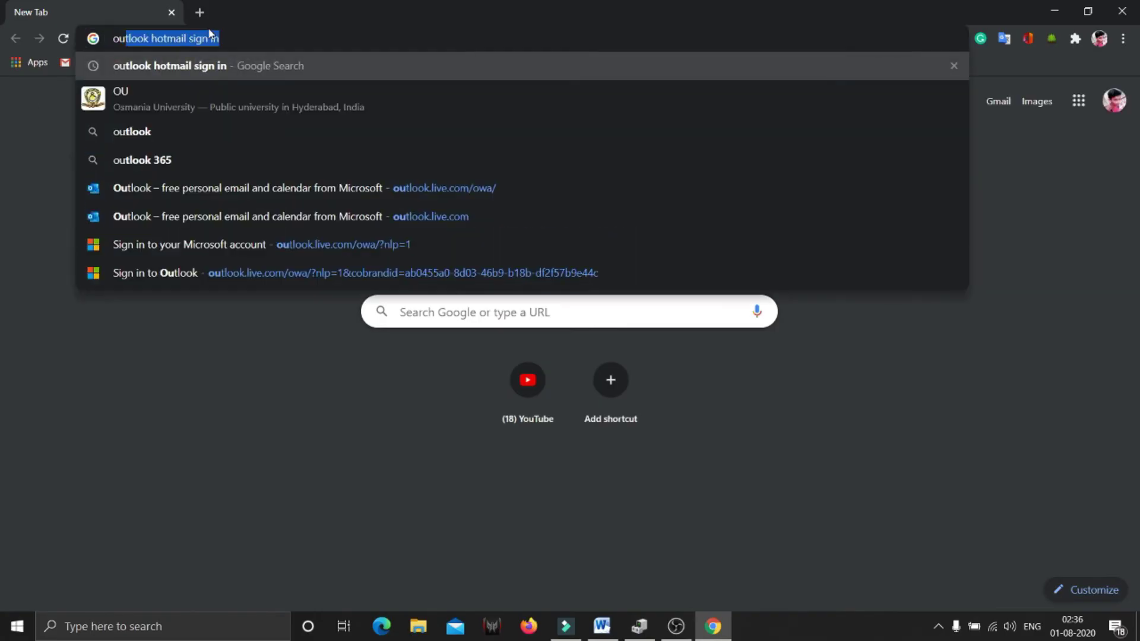
pyautogui.press('Return')
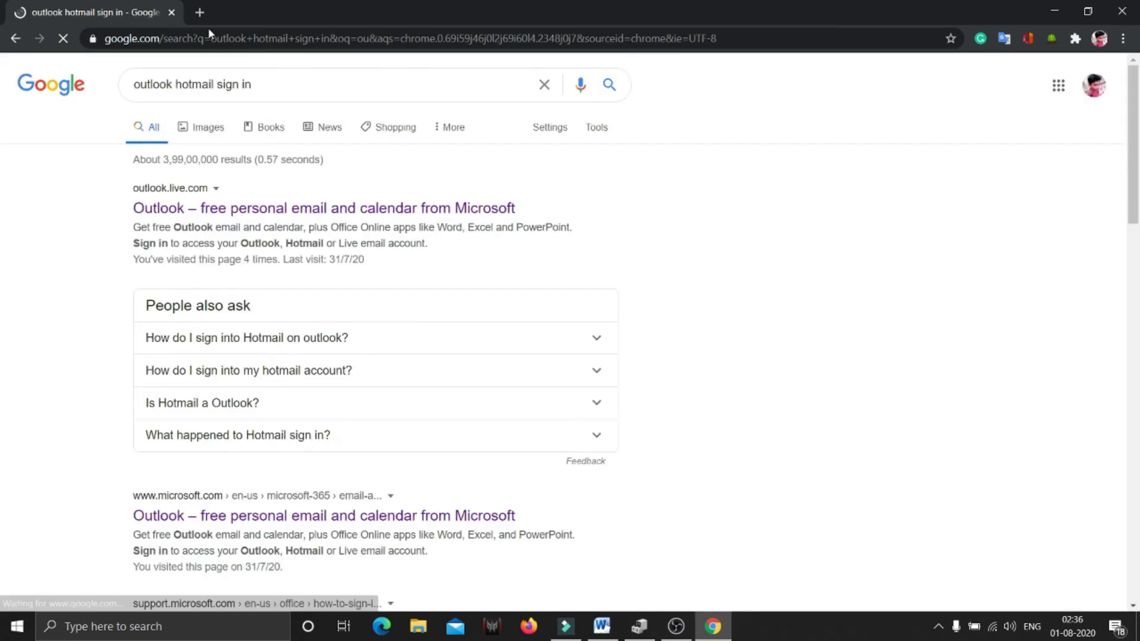
pyautogui.click(209, 209)
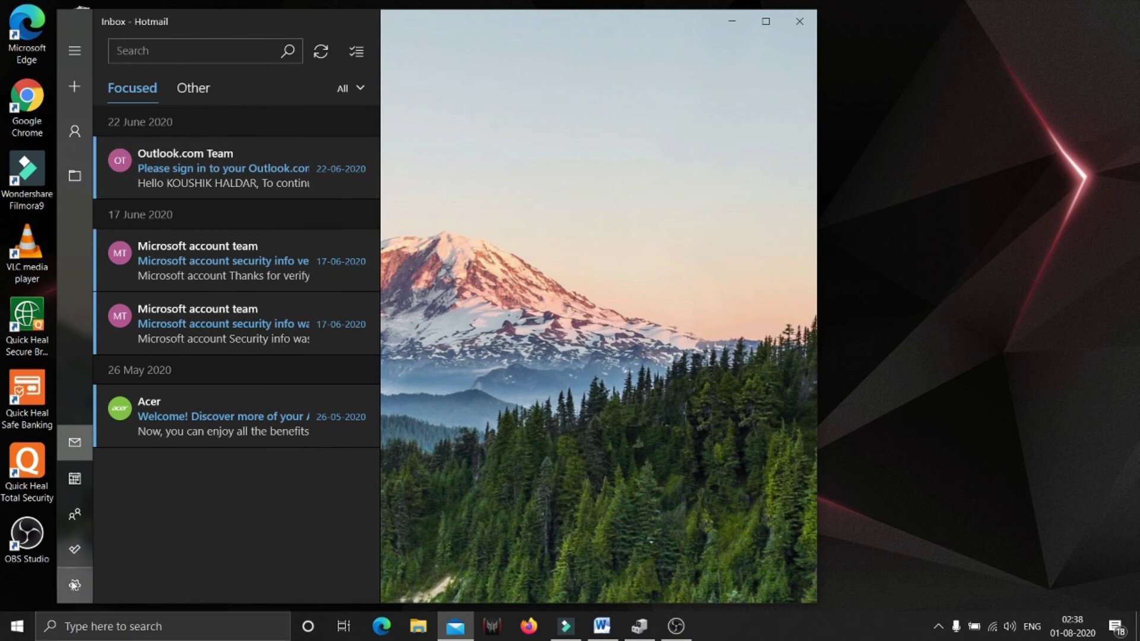
# - Open the Mail settings pane, close and reopen it, then view the Message list options
pyautogui.click(74, 586)
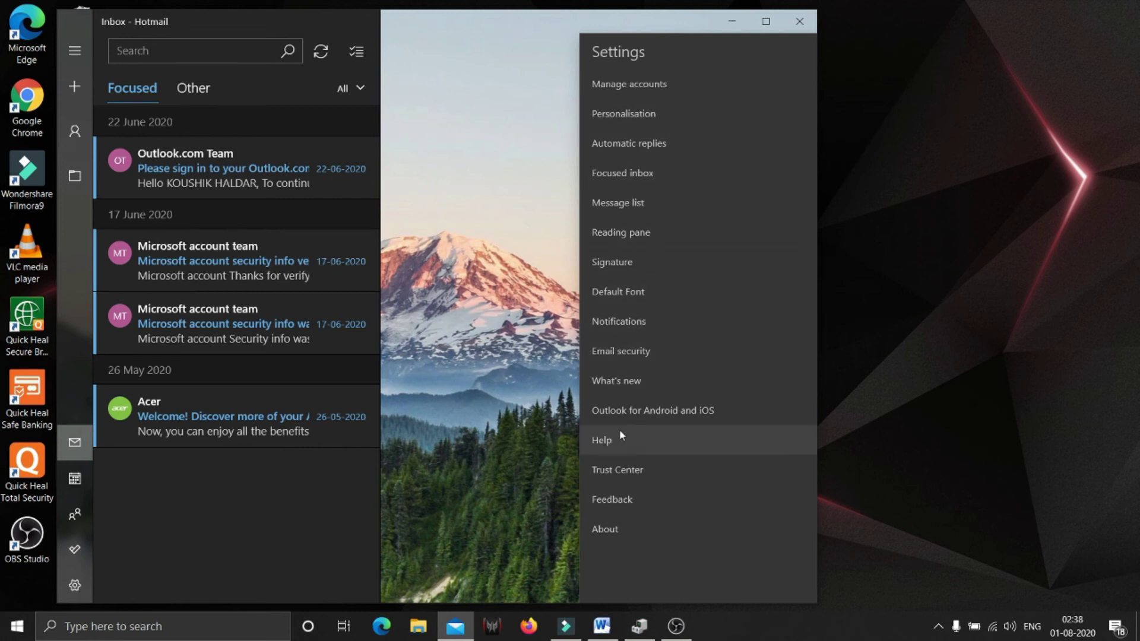
pyautogui.click(581, 625)
pyautogui.click(73, 143)
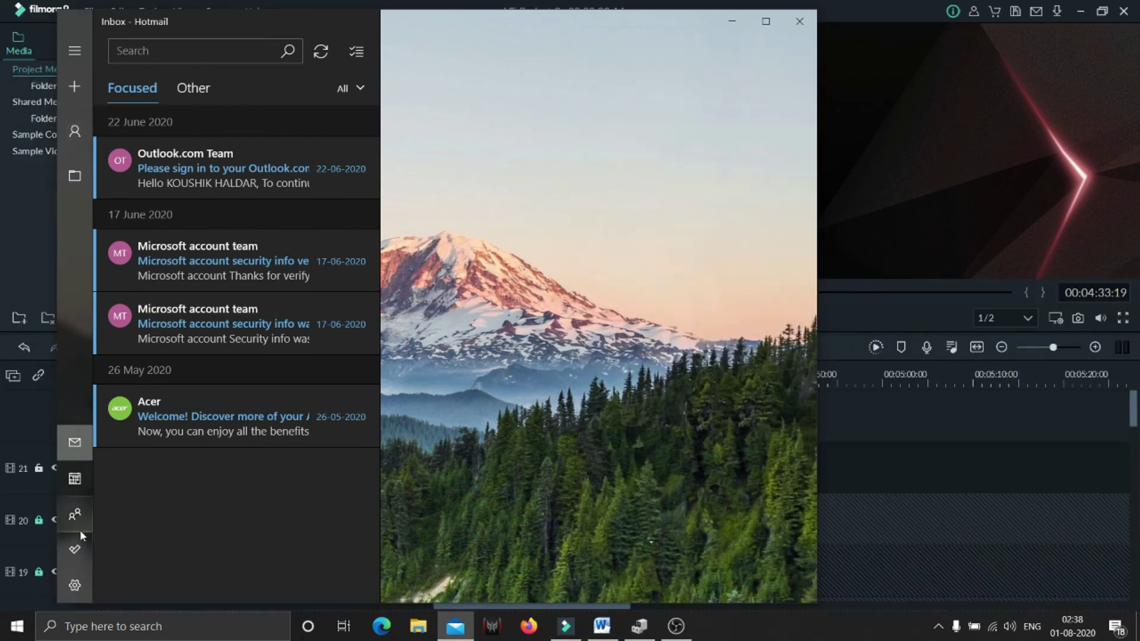
pyautogui.click(75, 587)
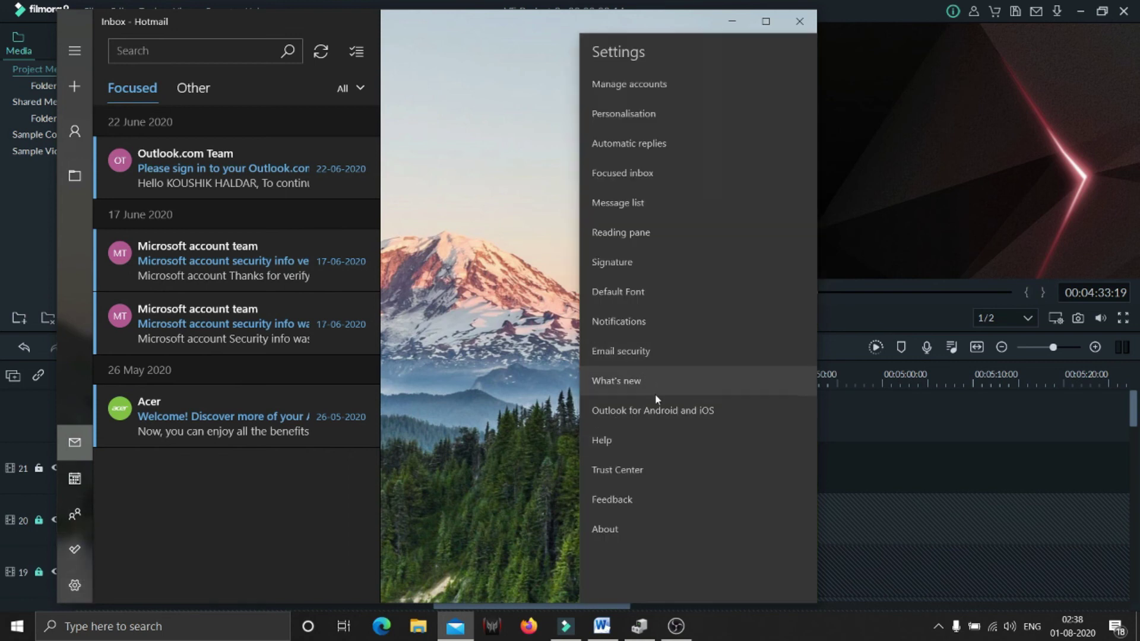
pyautogui.click(636, 203)
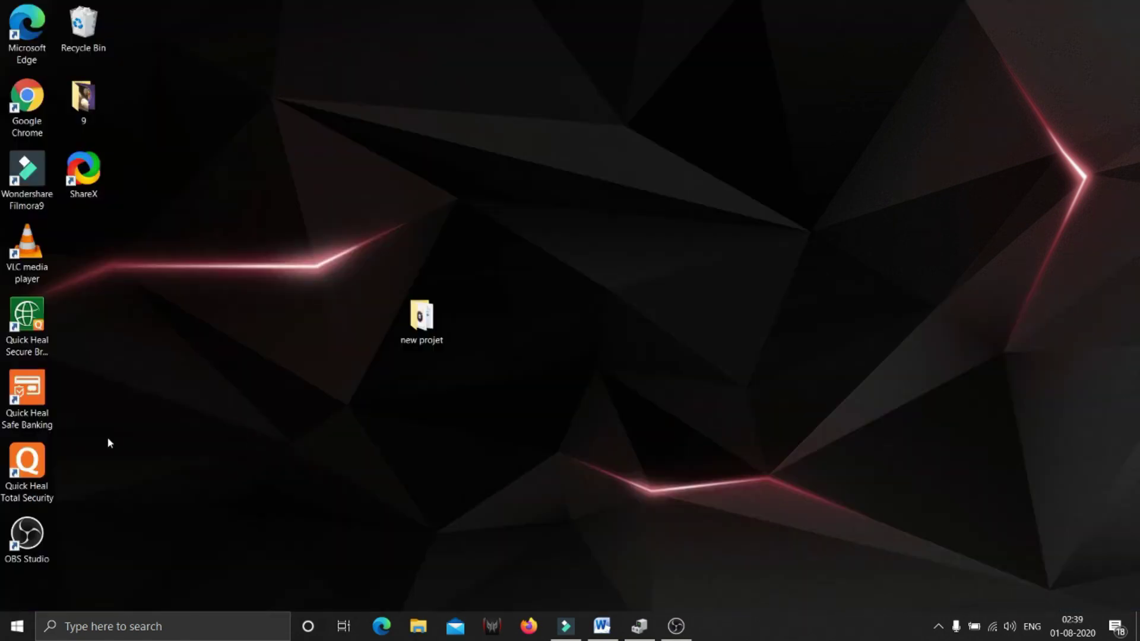
# - Disable Quick Heal virus protection from its tray icon, set to turn on after 15 minutes
pyautogui.doubleClick(37, 479)
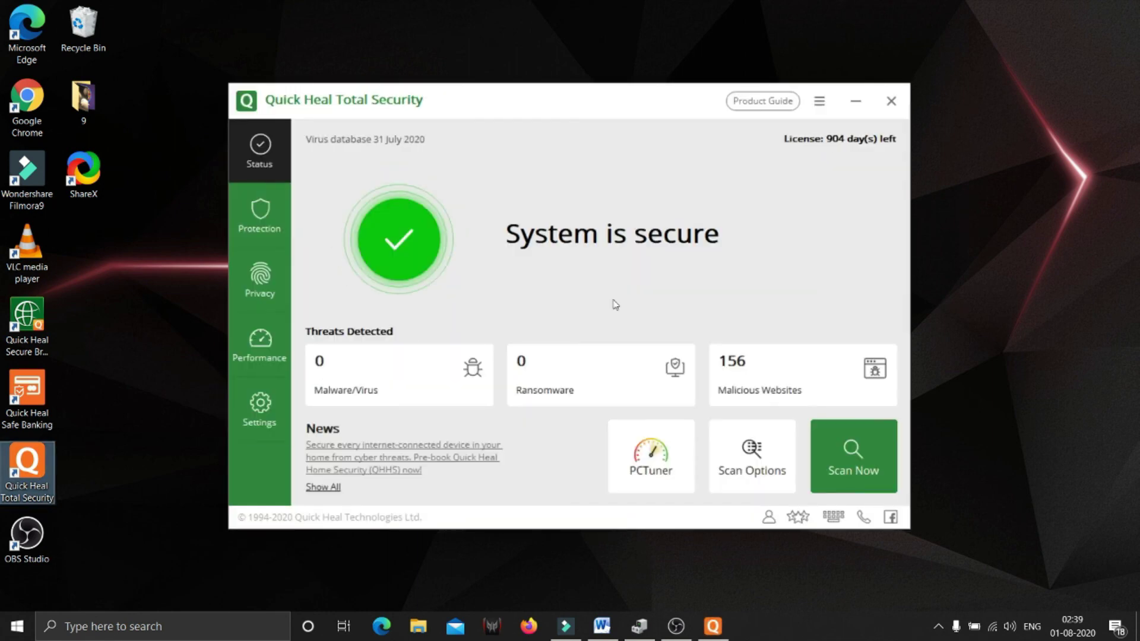
pyautogui.click(891, 102)
pyautogui.click(938, 627)
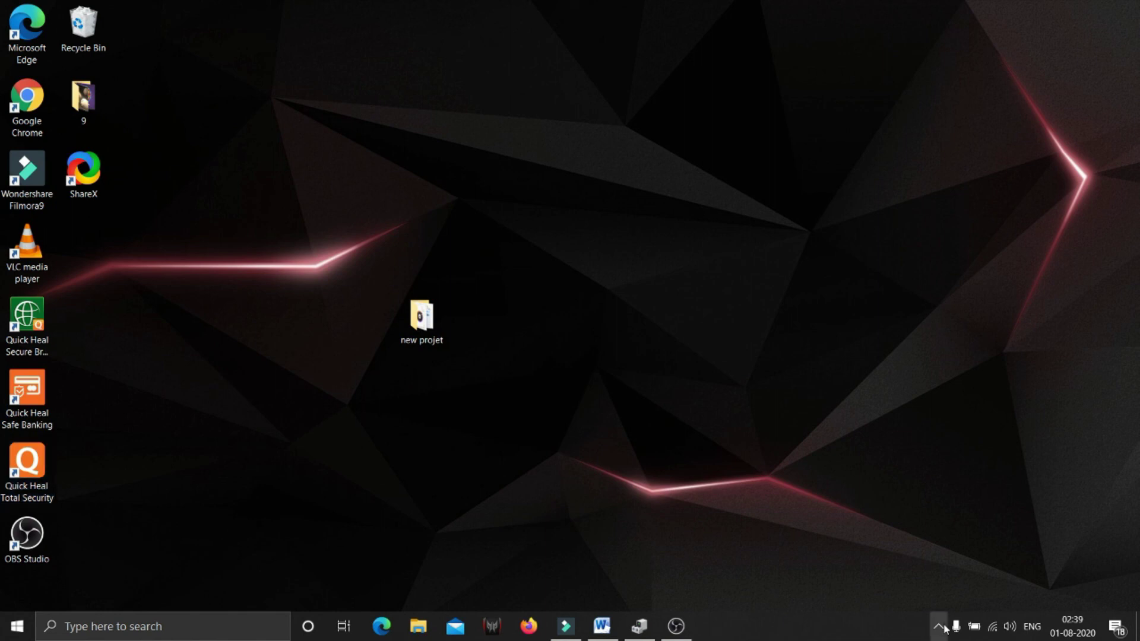
pyautogui.rightClick(931, 568)
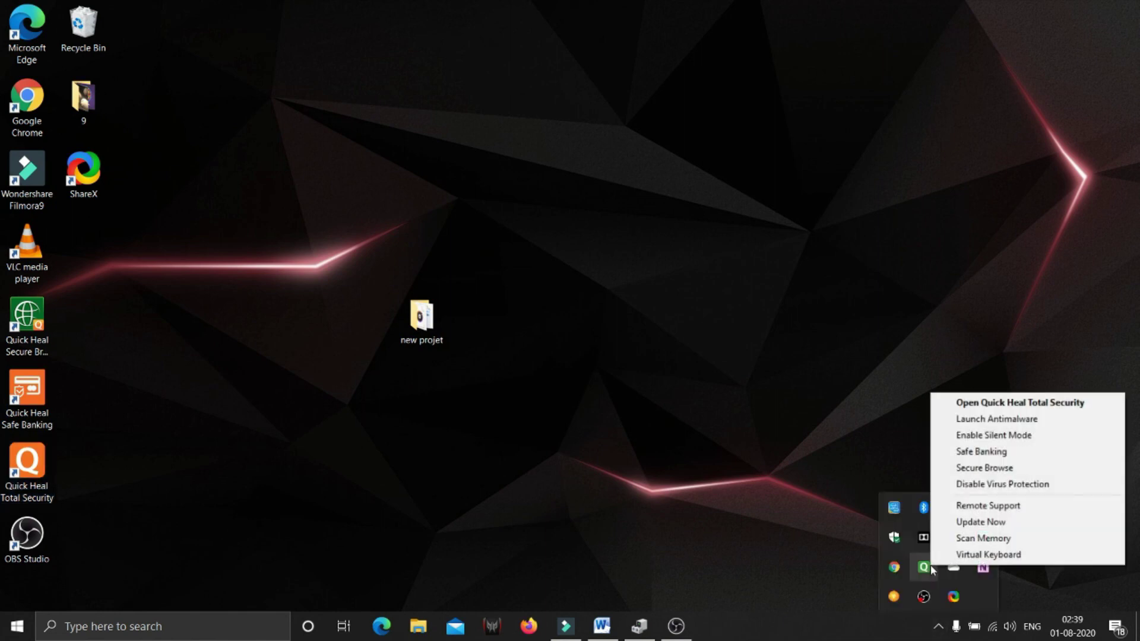
pyautogui.click(1026, 484)
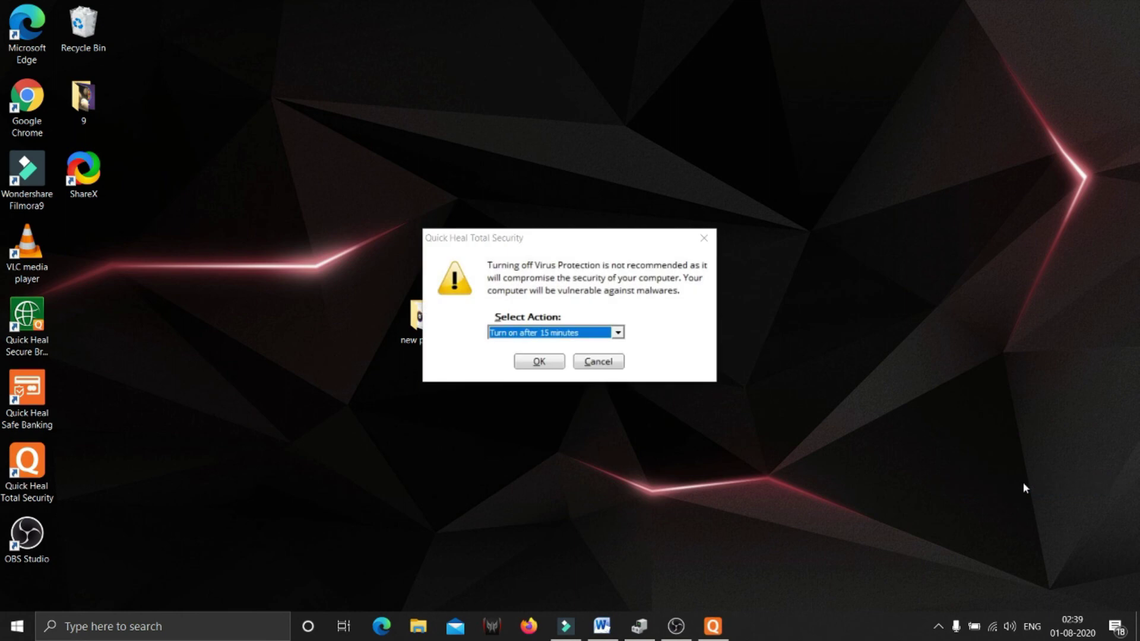
pyautogui.click(548, 367)
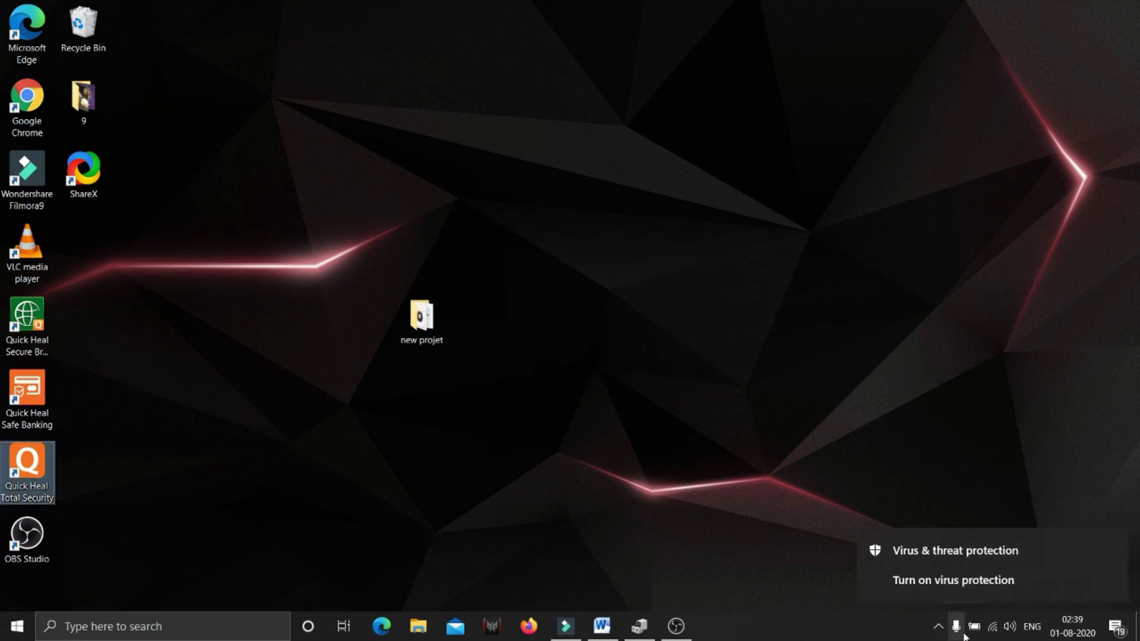
# - Show, hide and re-show the hidden tray icons to check Quick Heal's status
pyautogui.click(945, 634)
pyautogui.click(939, 628)
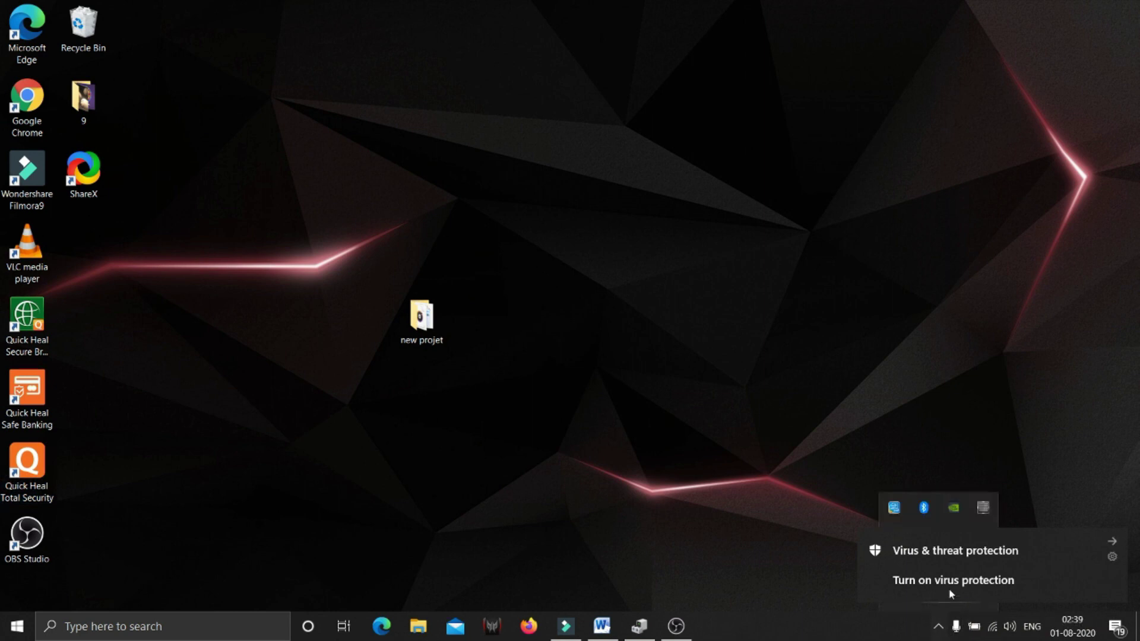
pyautogui.click(1064, 499)
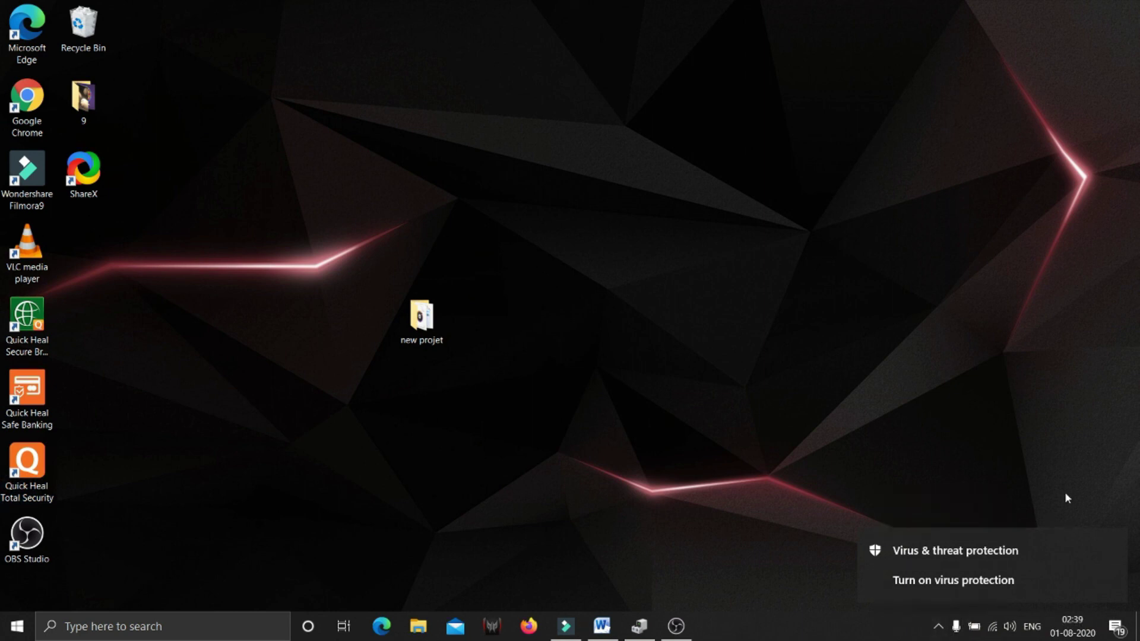
pyautogui.click(945, 633)
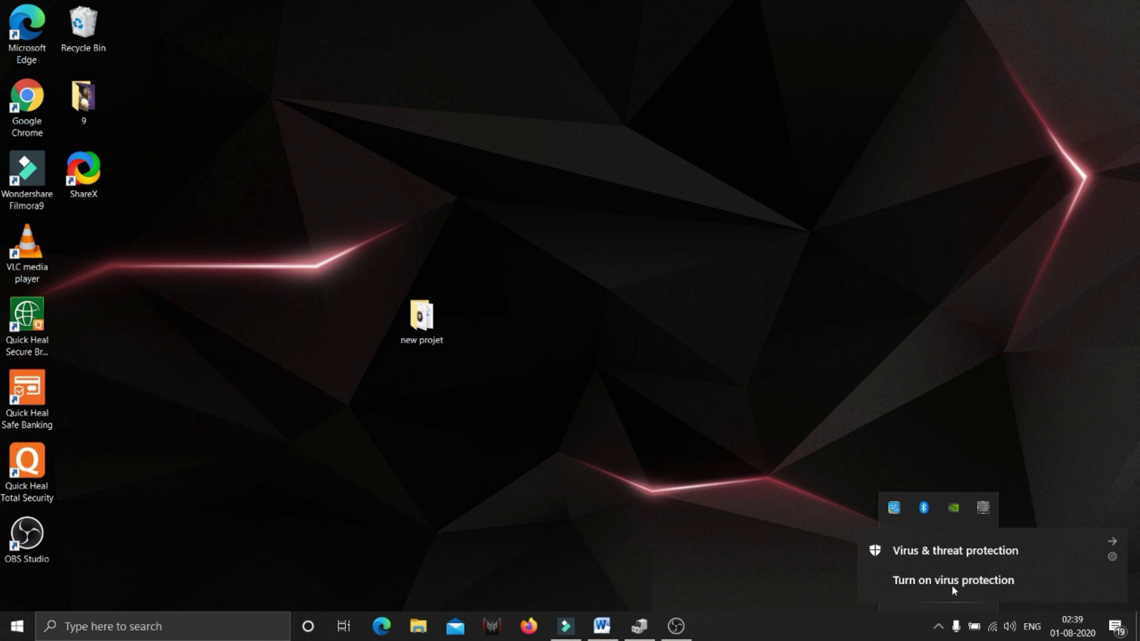